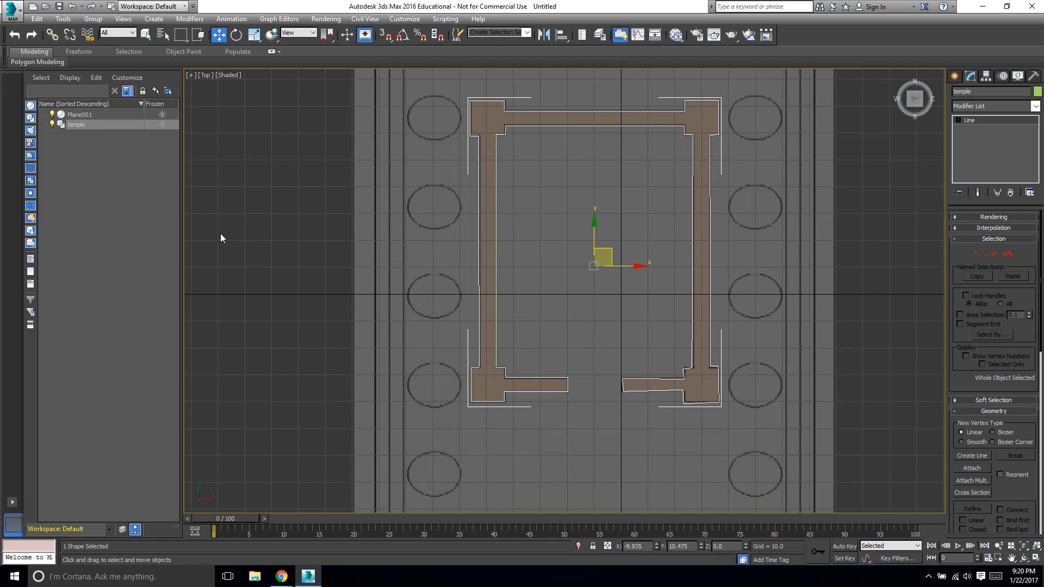
Select the temple spline and switch to vertex sub-object editing at its lower-right corner.
click(104, 125)
click(104, 125)
click(118, 146)
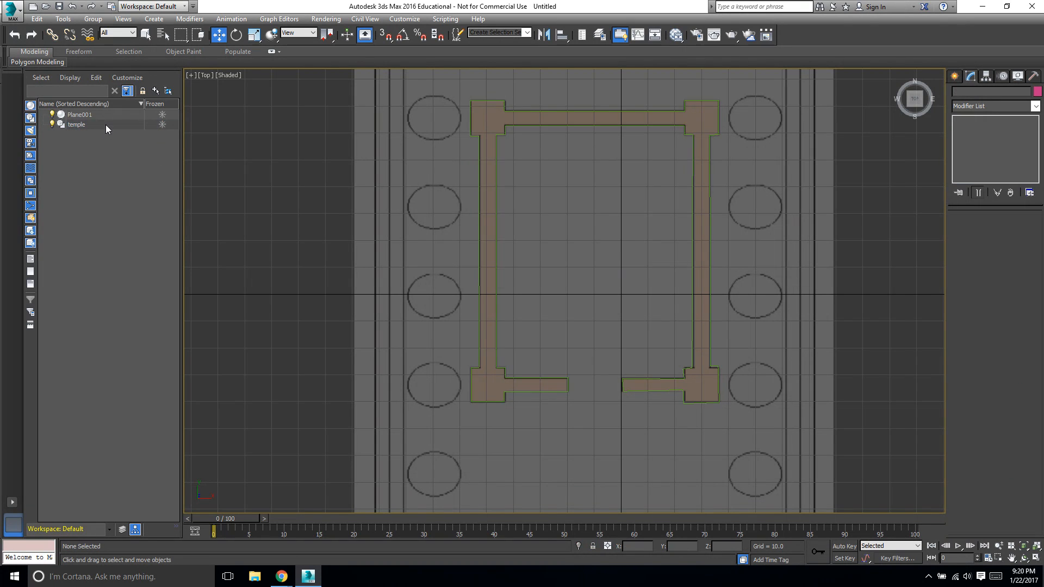
click(107, 124)
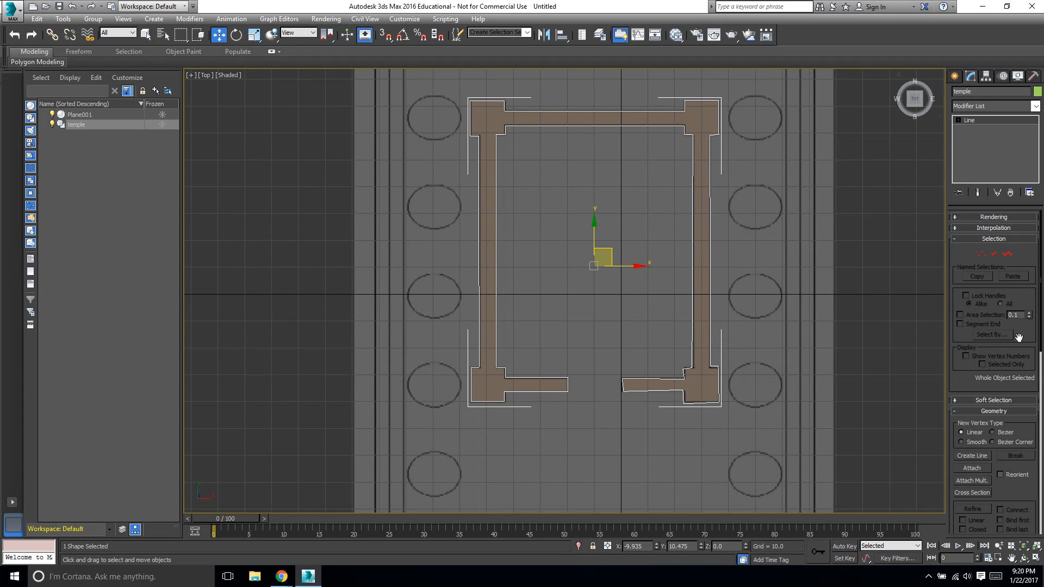
click(979, 255)
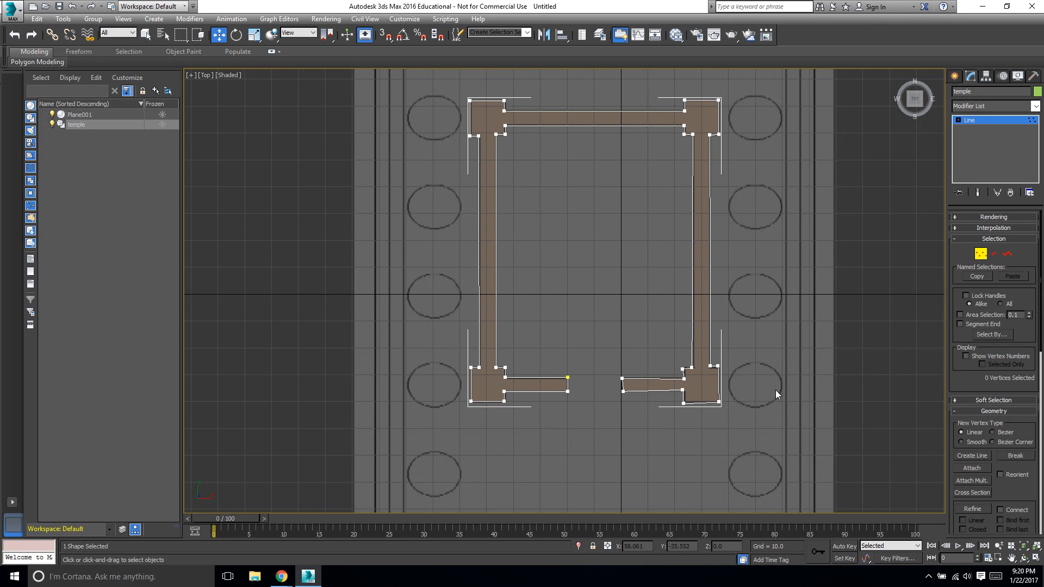
scroll(752, 432, up, 5)
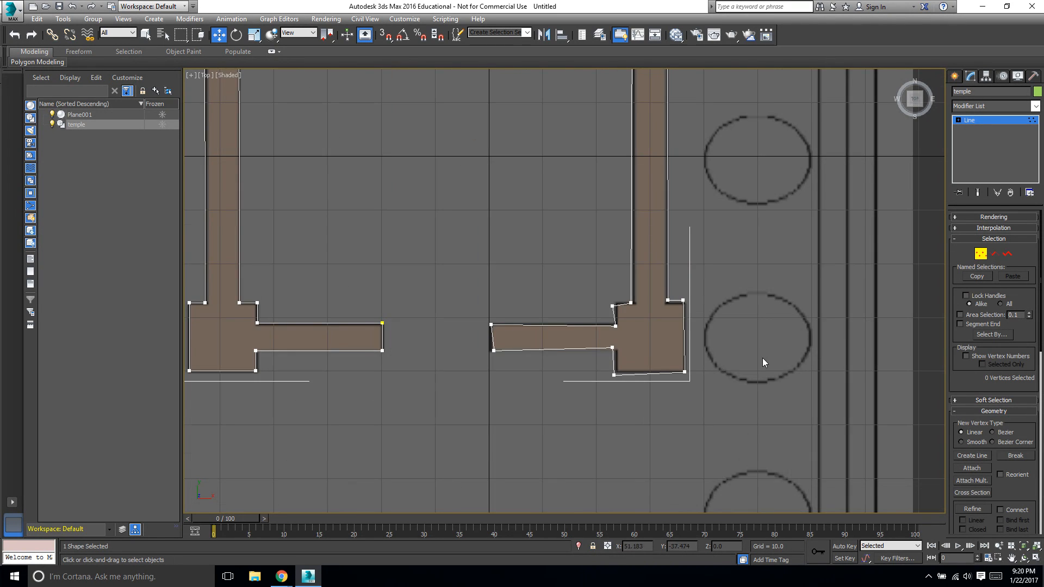
scroll(764, 359, up, 5)
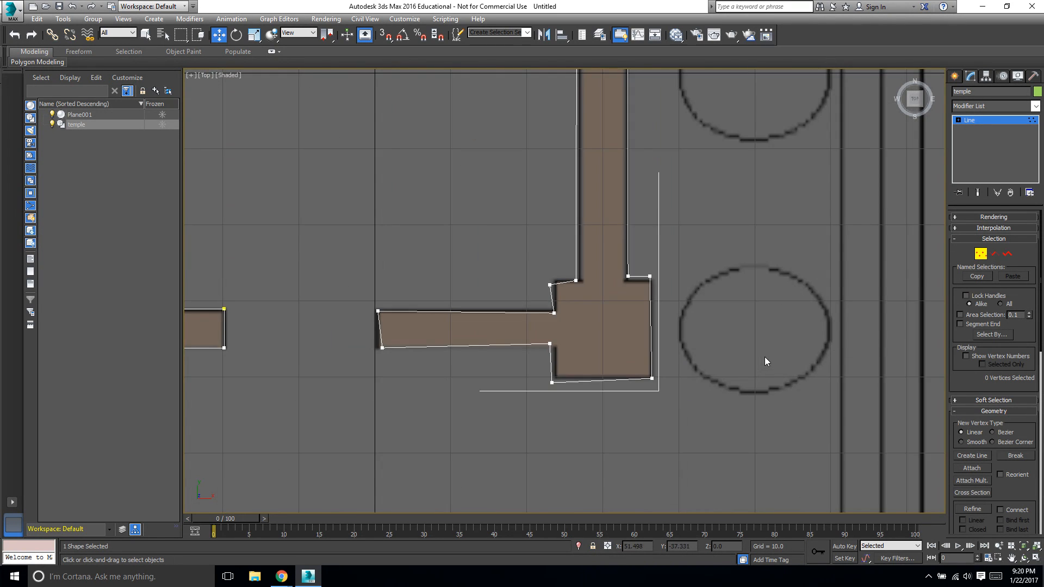
click(191, 74)
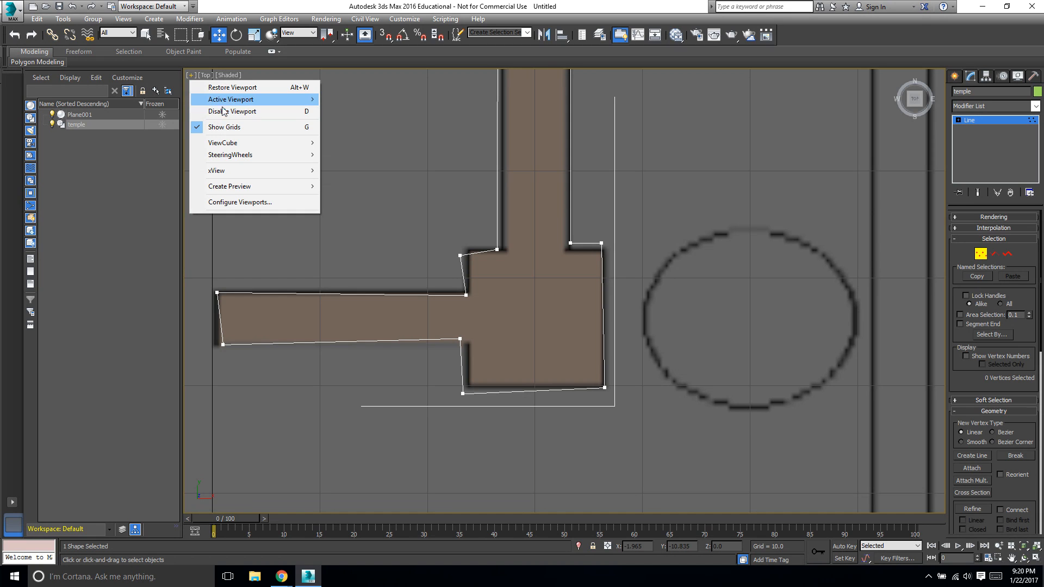
mouse_move(229, 103)
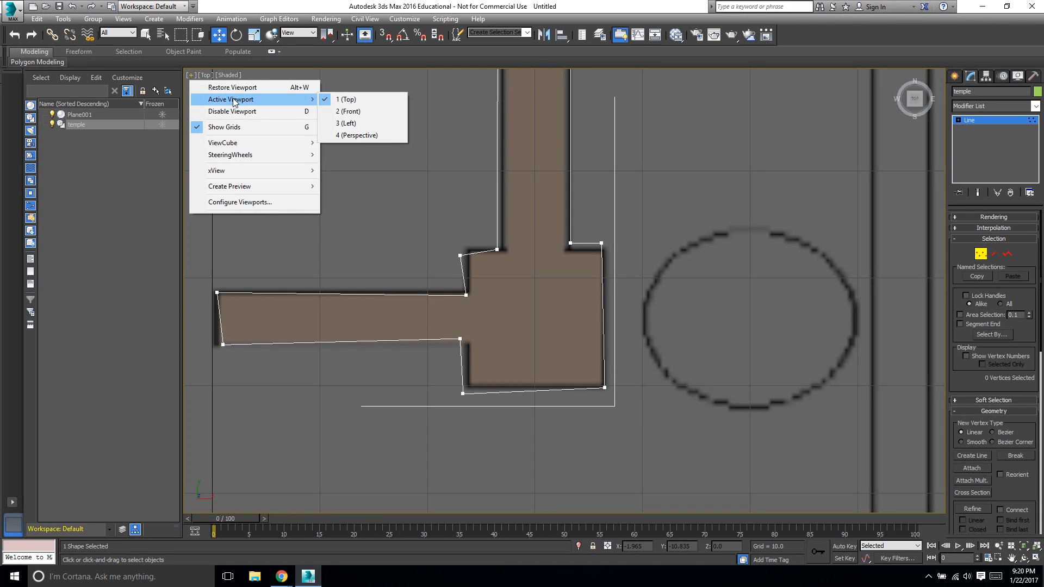
click(237, 88)
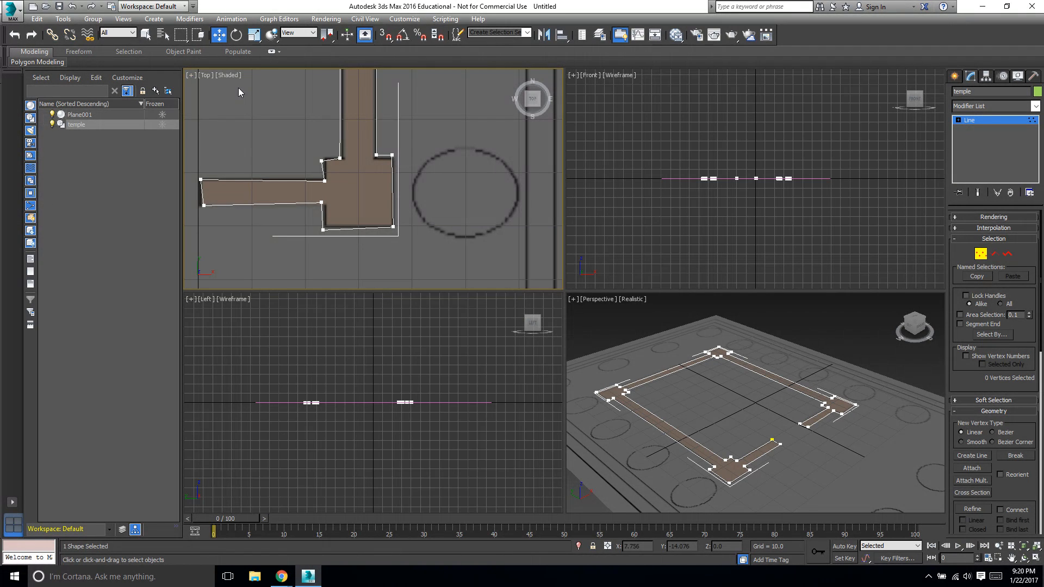
click(190, 77)
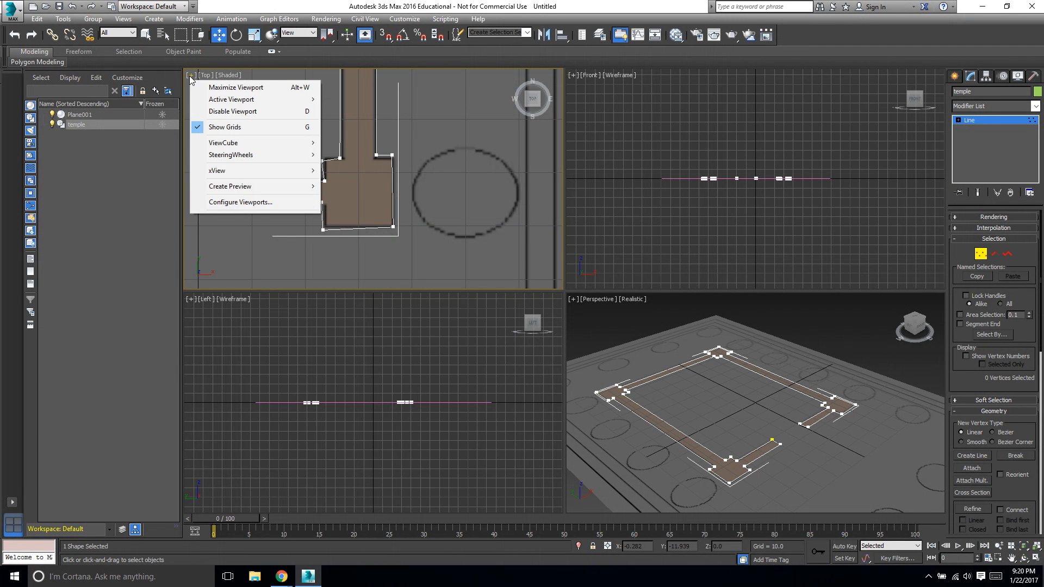
click(230, 89)
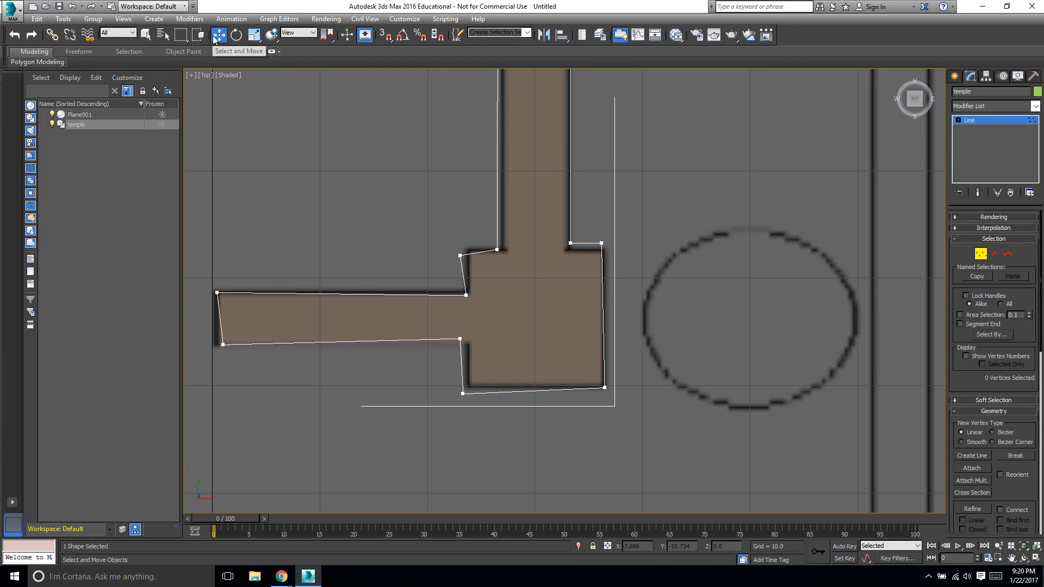
Move the lower-right pier's corner vertices so its outer edges run straight vertically and horizontally.
click(570, 243)
drag(567, 199, 636, 249)
click(601, 243)
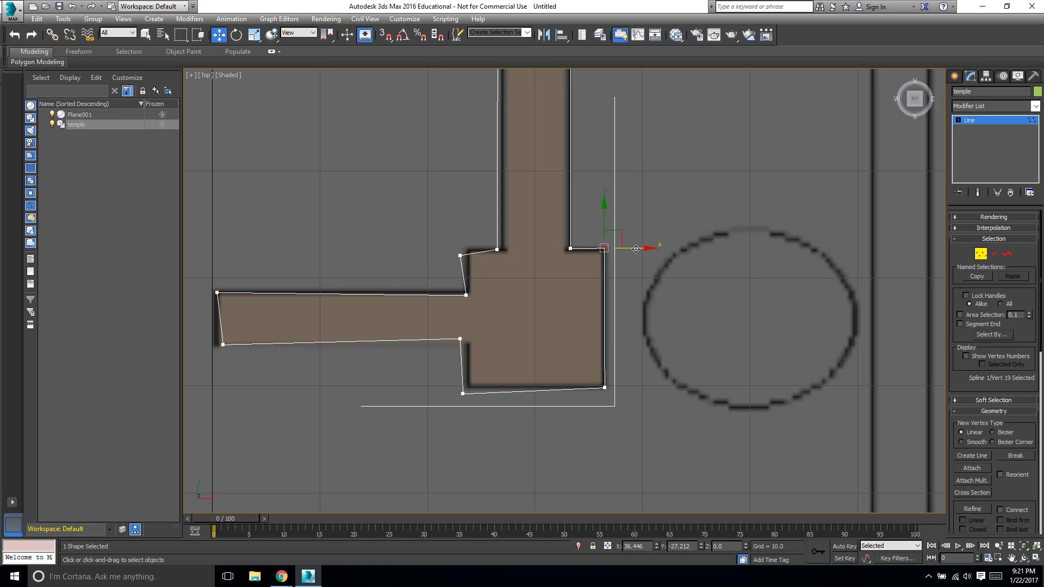
click(604, 388)
drag(629, 386, 637, 390)
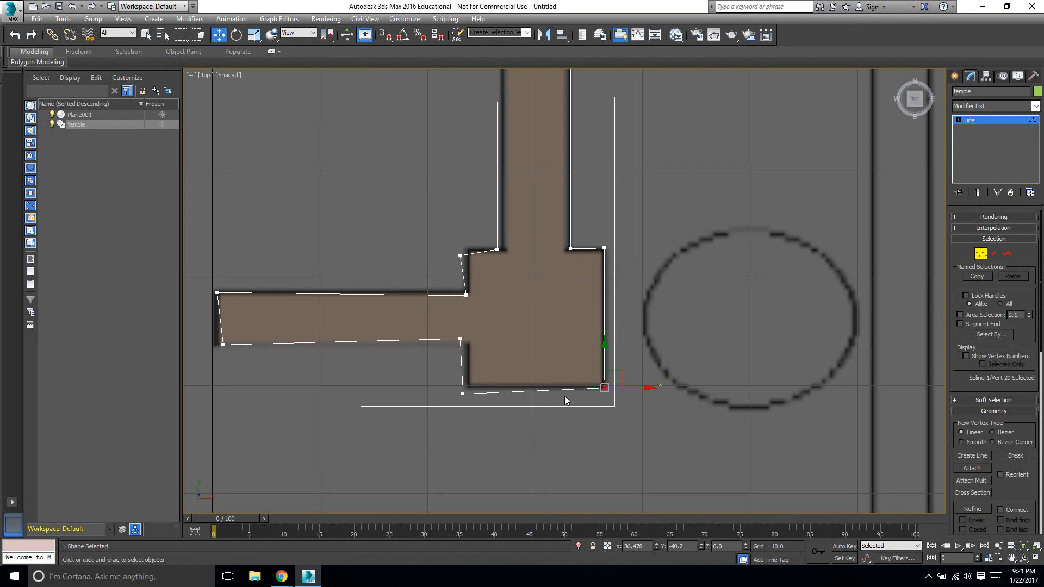
click(462, 392)
drag(466, 375, 458, 361)
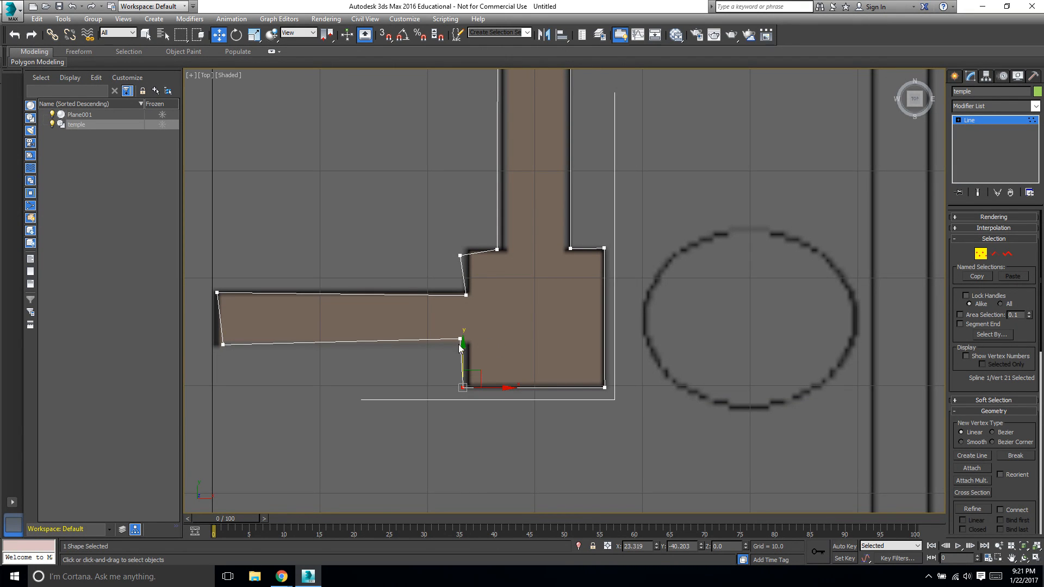
Align the vertices of the horizontal wall arm so its upper and lower edges are straight.
click(458, 339)
click(458, 339)
drag(489, 340, 498, 341)
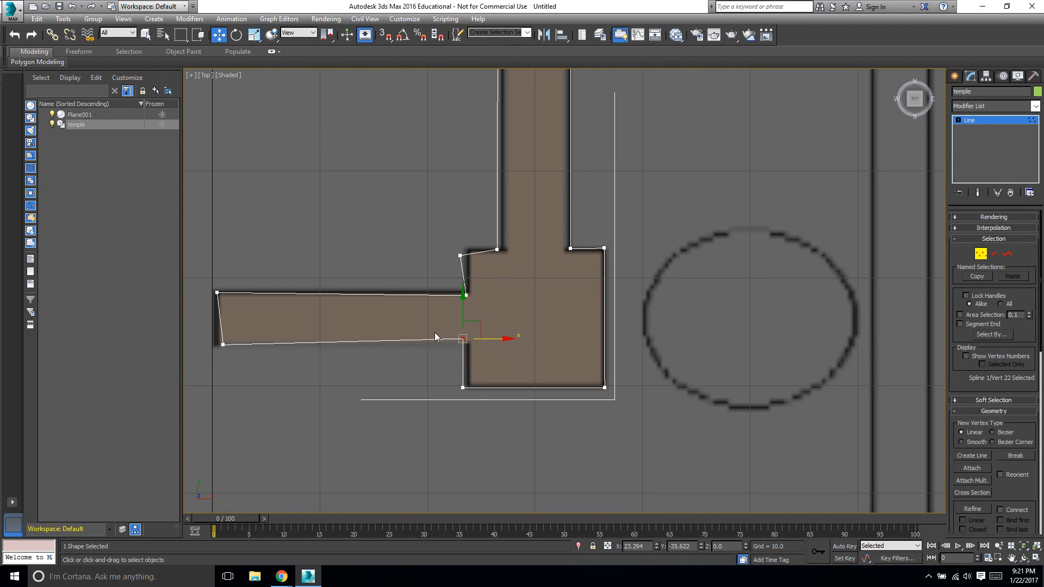
drag(460, 308, 460, 313)
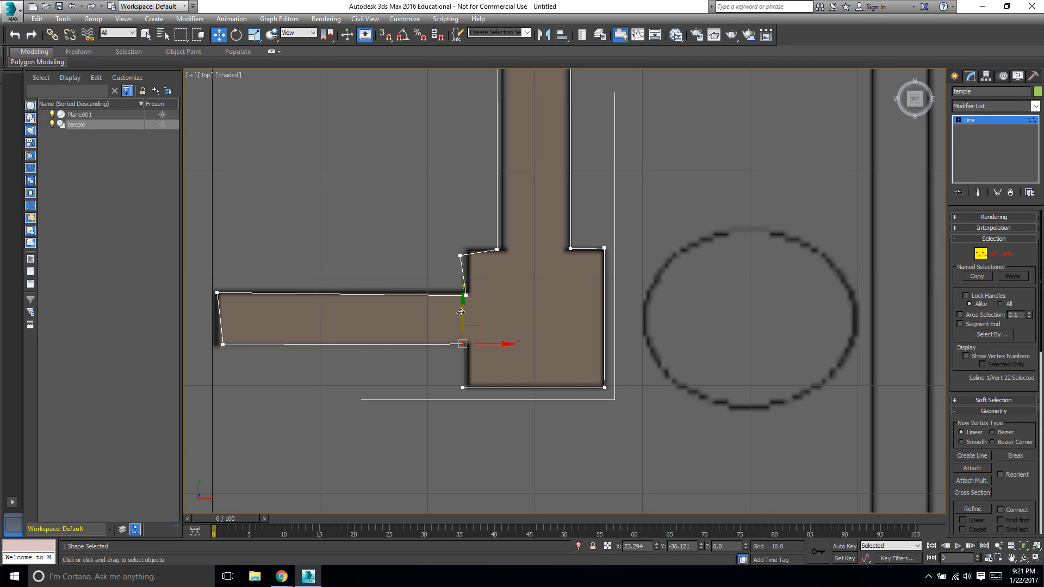
click(223, 344)
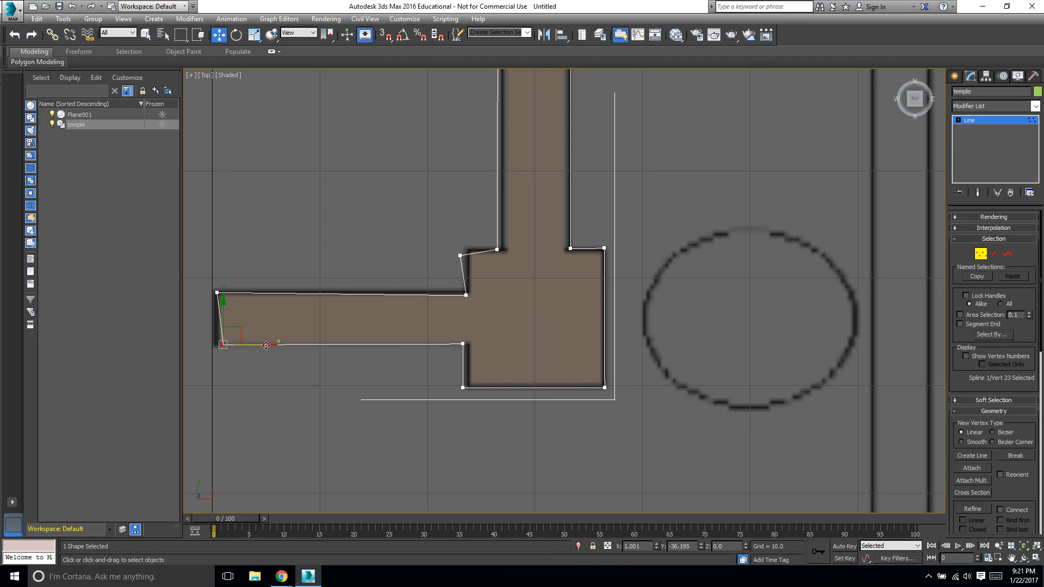
drag(265, 344, 259, 344)
drag(216, 315, 216, 313)
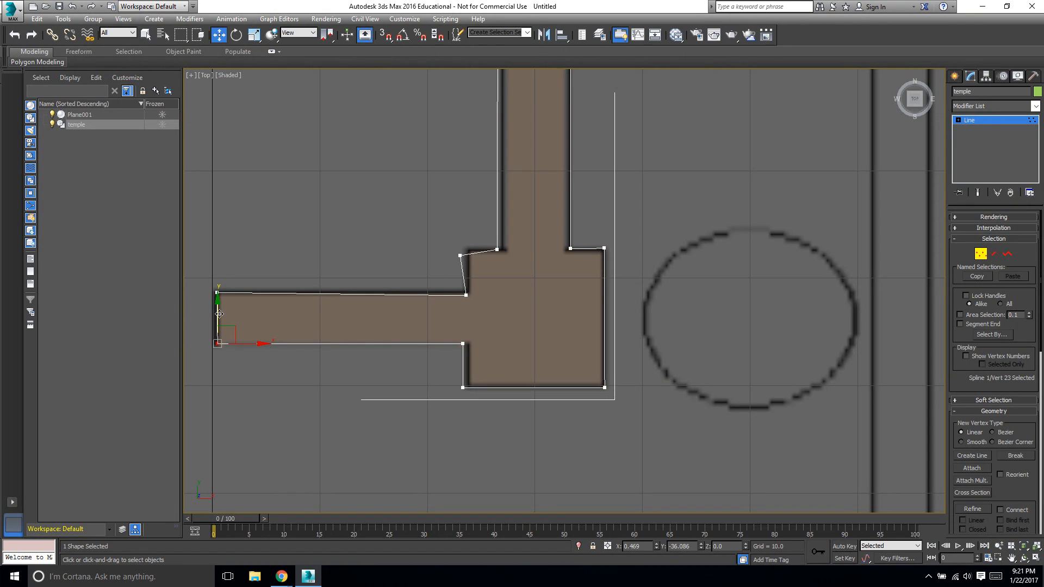
Align the pier's inner corner vertices with the arm and vertical wall, then leave vertex editing.
click(466, 295)
drag(463, 281, 463, 278)
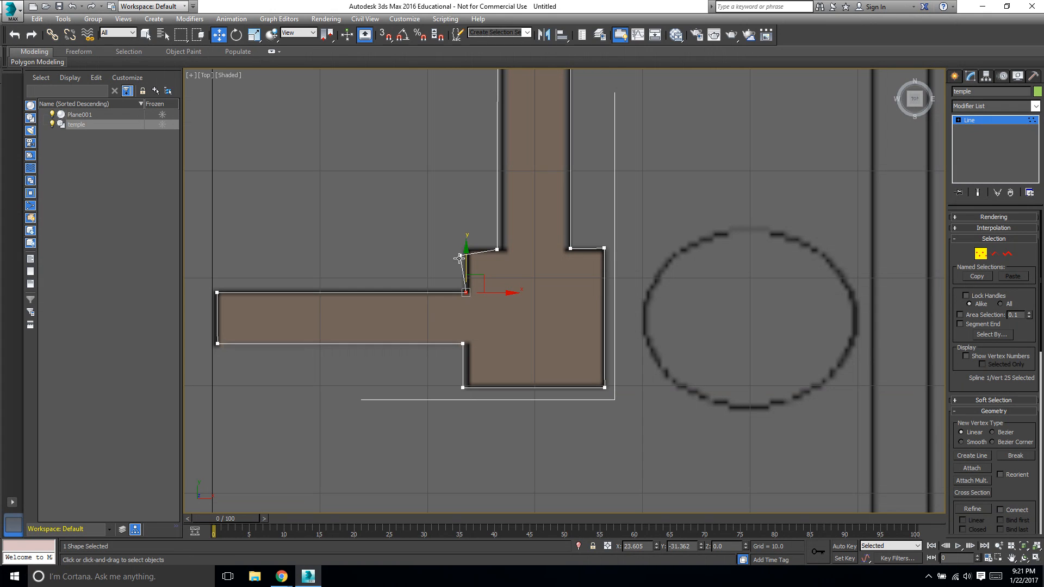
click(461, 255)
drag(458, 241, 506, 252)
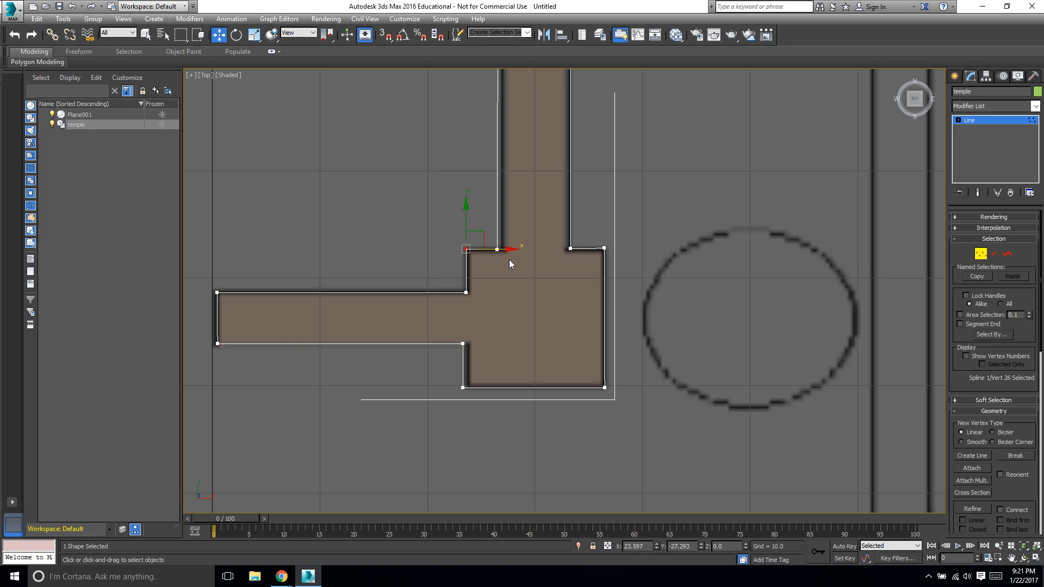
click(513, 304)
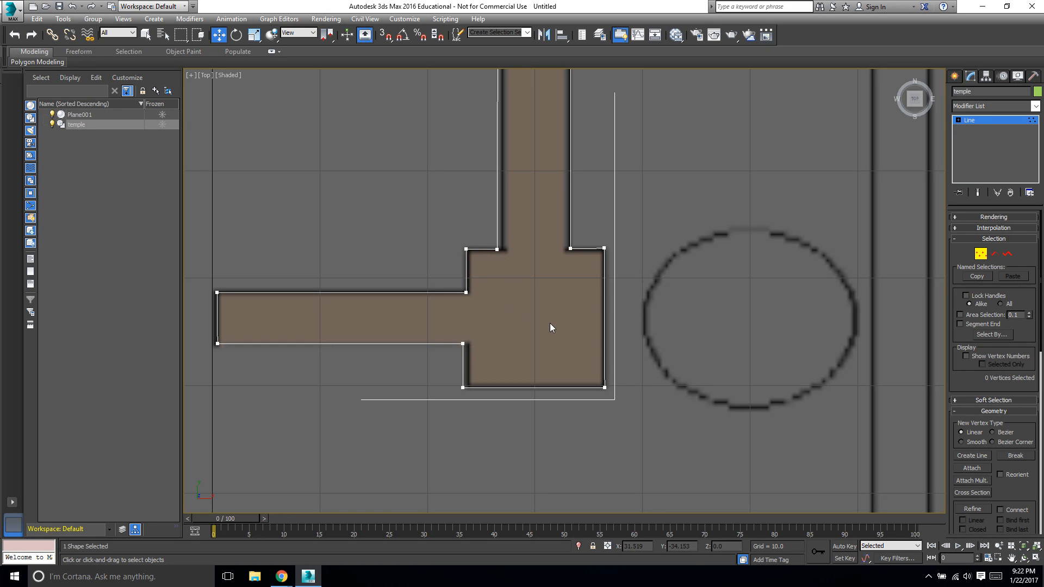
click(604, 248)
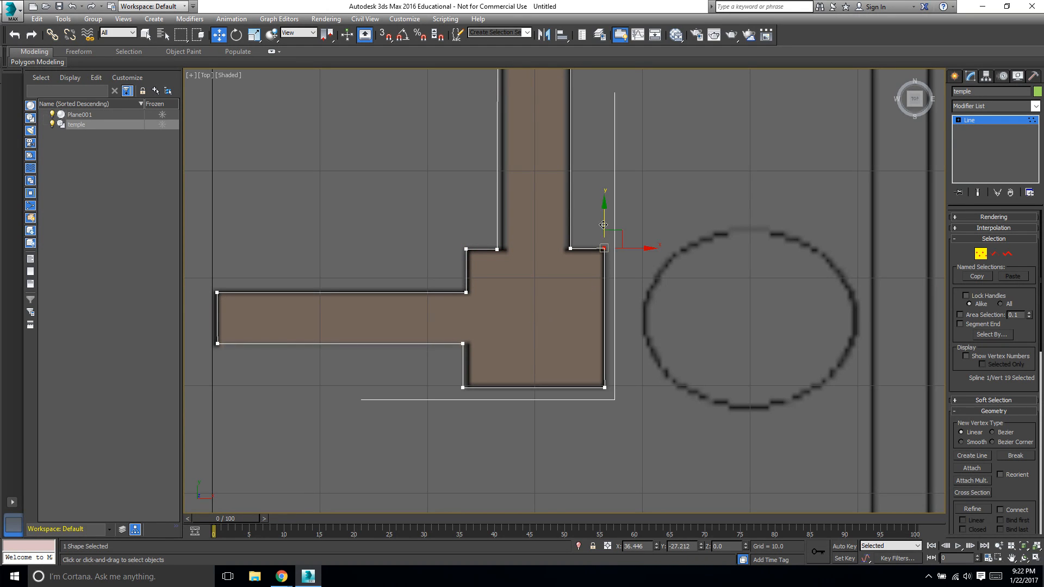
drag(603, 223, 603, 224)
click(980, 254)
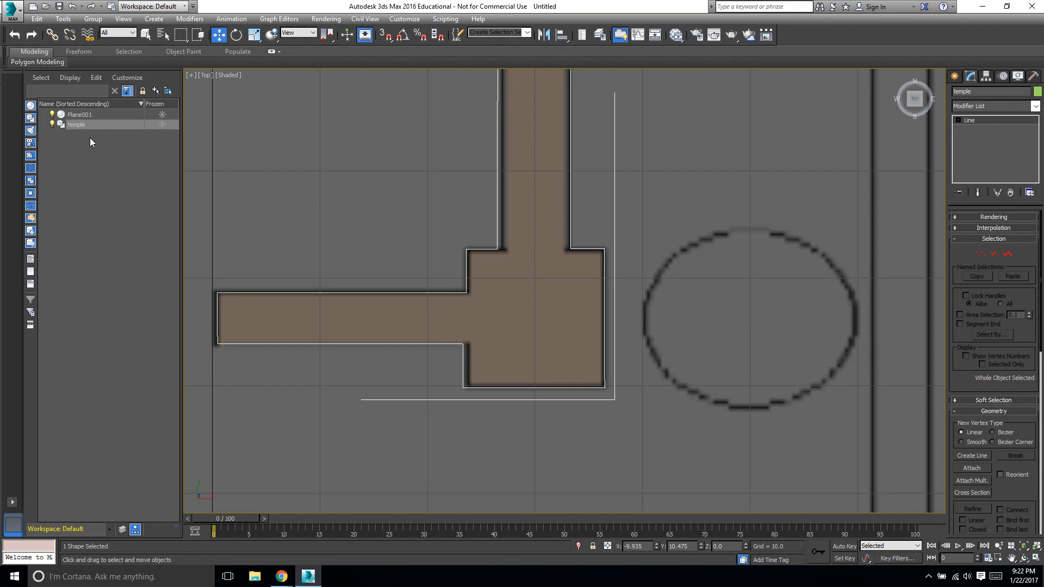
Reselect the temple spline and apply an Extrude modifier to it.
click(99, 125)
click(108, 144)
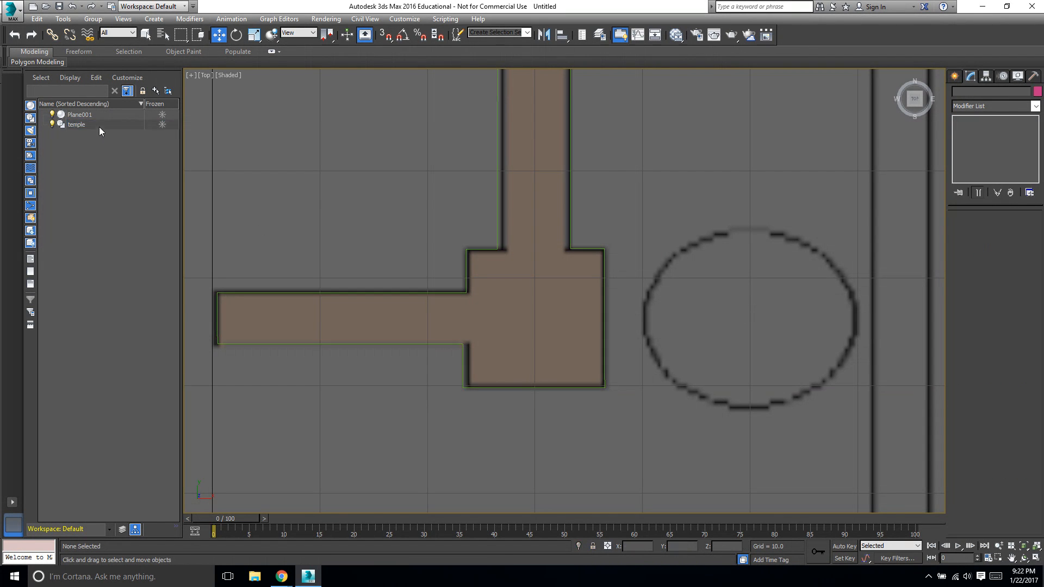
click(100, 126)
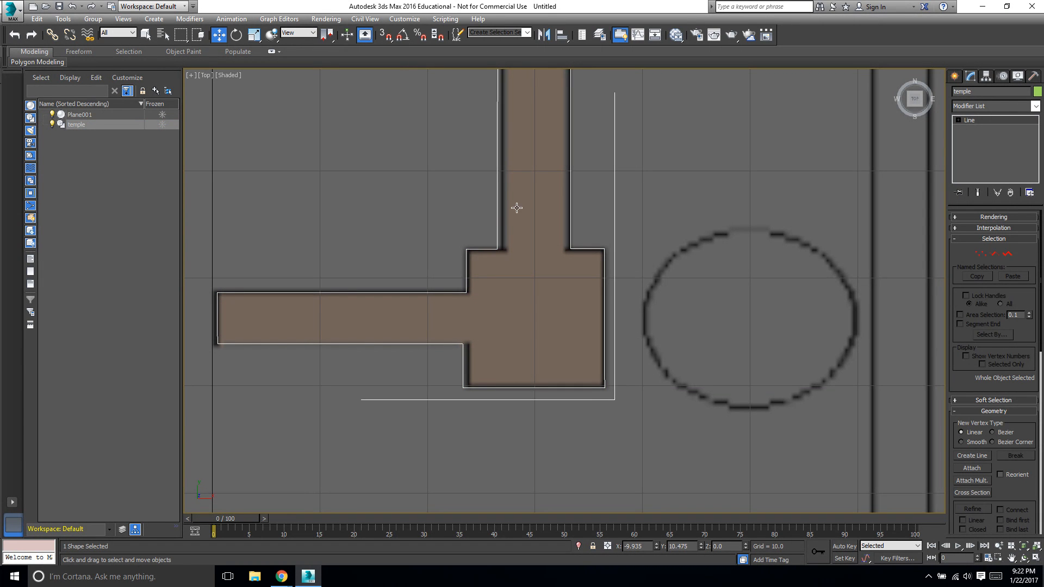
scroll(642, 234, down, 5)
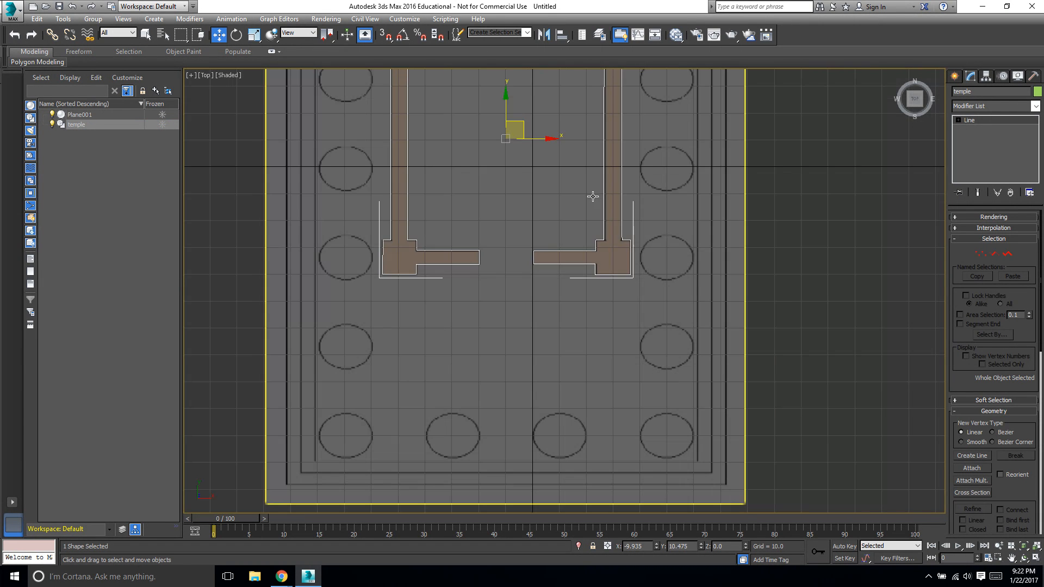
scroll(592, 196, down, 5)
scroll(565, 147, up, 2)
scroll(566, 146, up, 4)
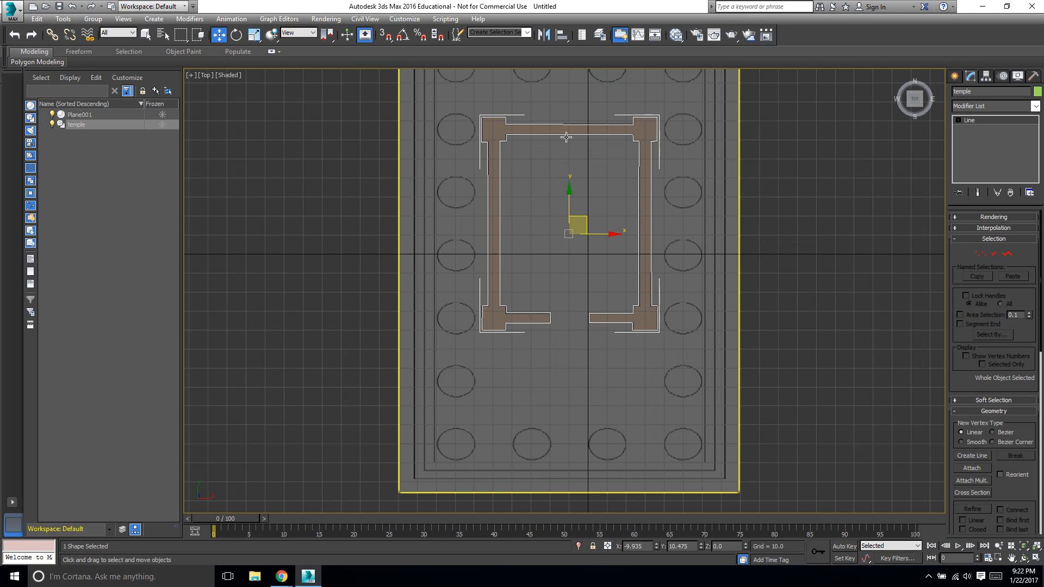
scroll(566, 133, up, 1)
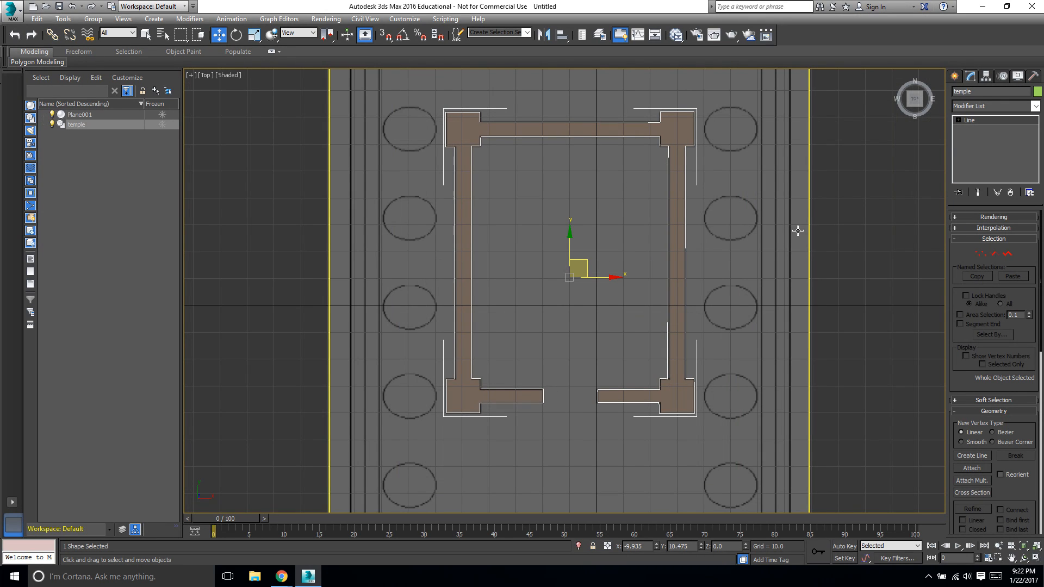
click(1029, 108)
scroll(1019, 381, down, 2)
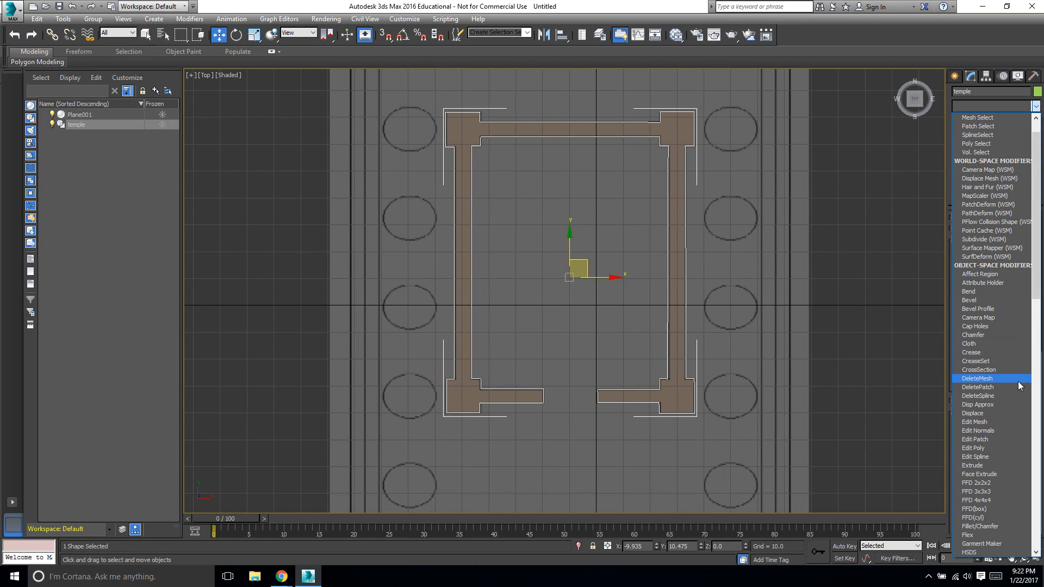
click(987, 466)
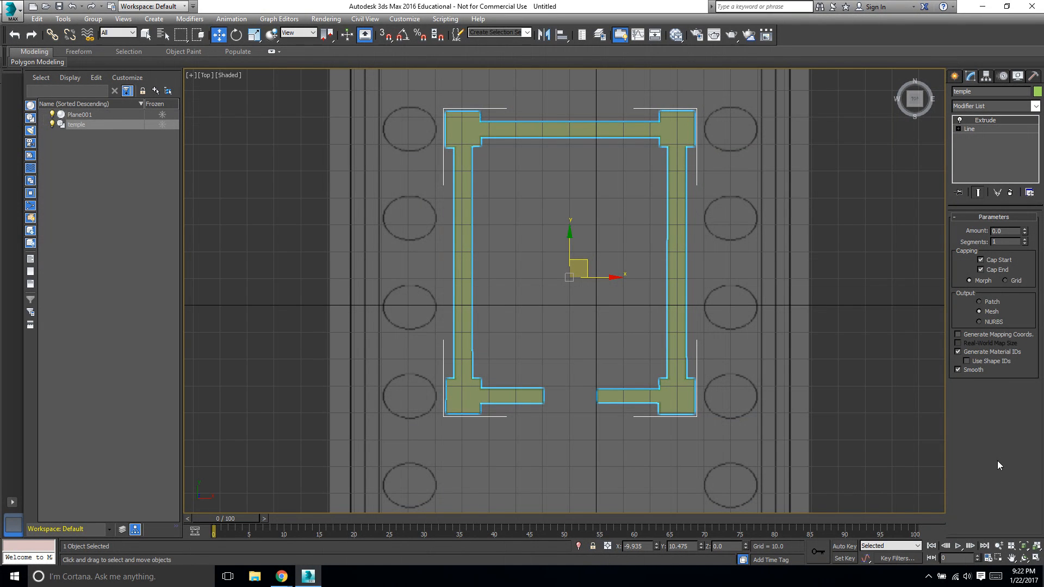
Set the extrusion amount to 30.
click(1008, 233)
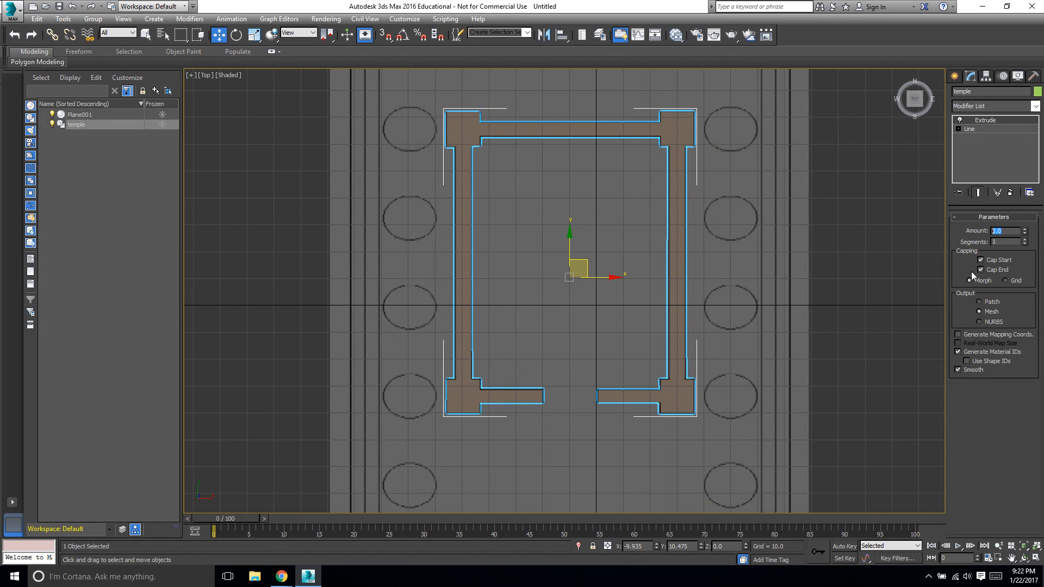
text(30)
key(Return)
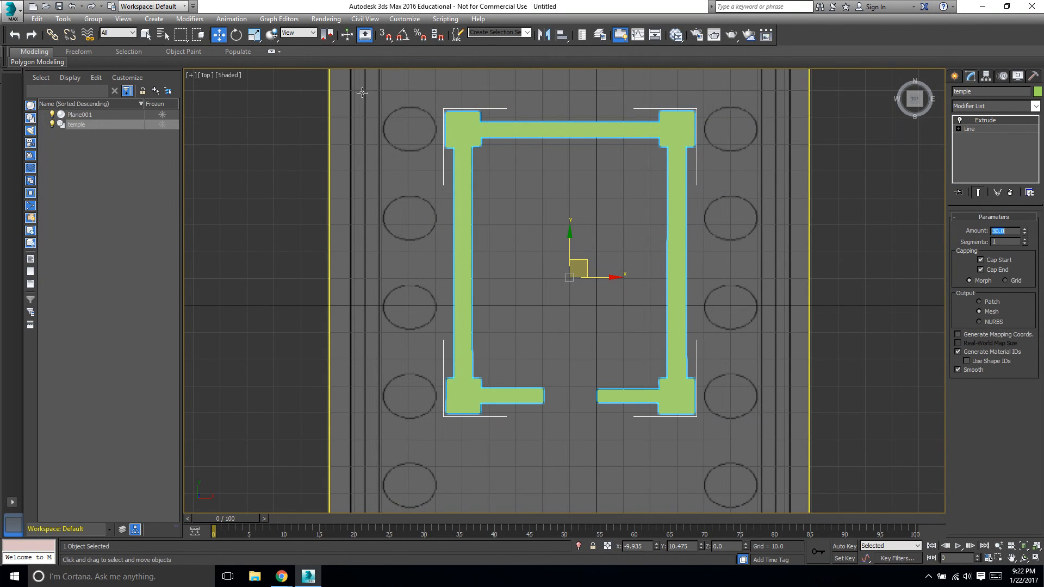
Restore the four-viewport layout and set the extrusion amount to 40.
click(191, 76)
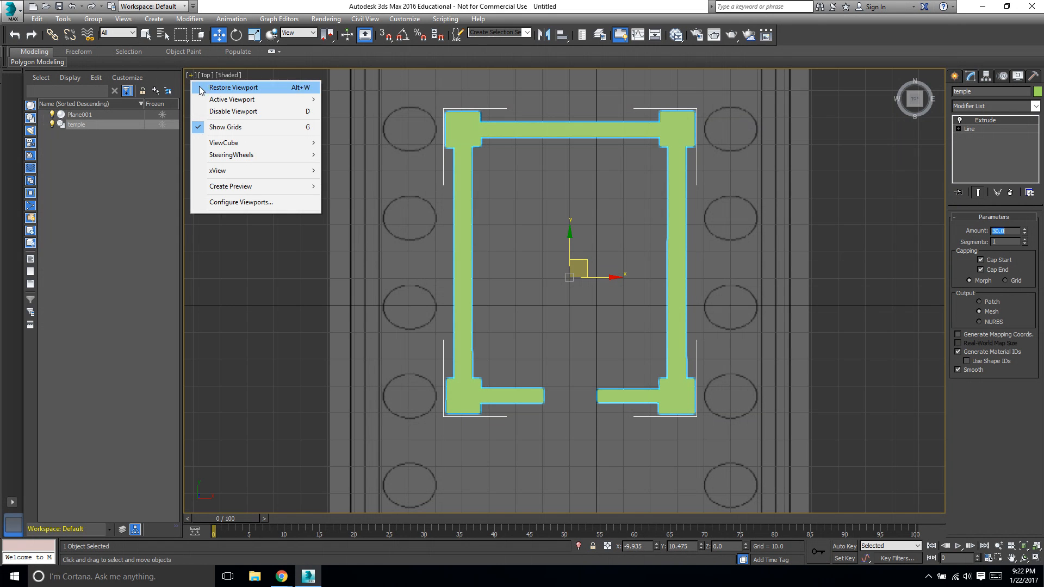
click(219, 89)
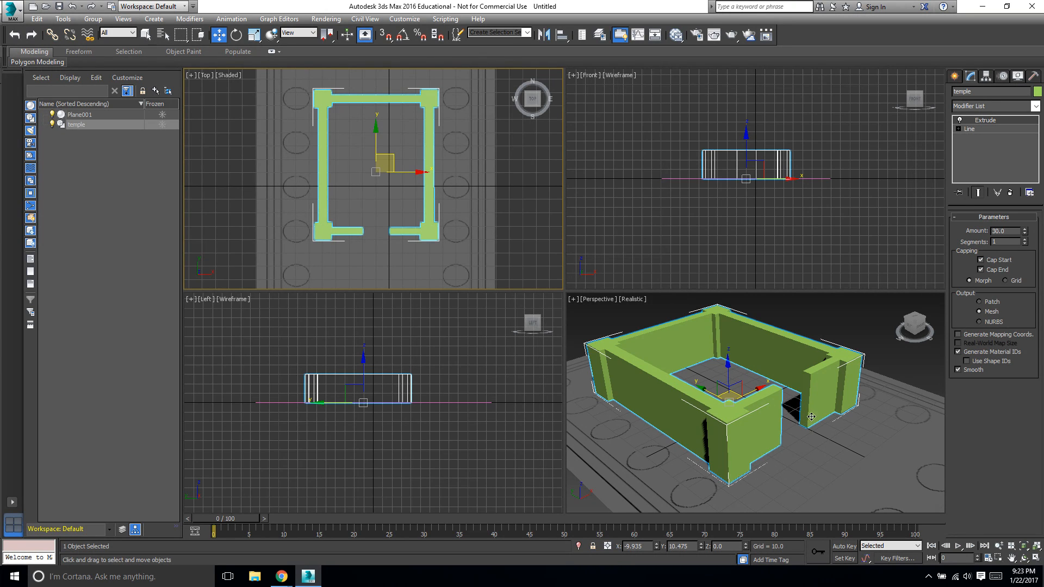
double_click(1008, 231)
text(40)
key(Return)
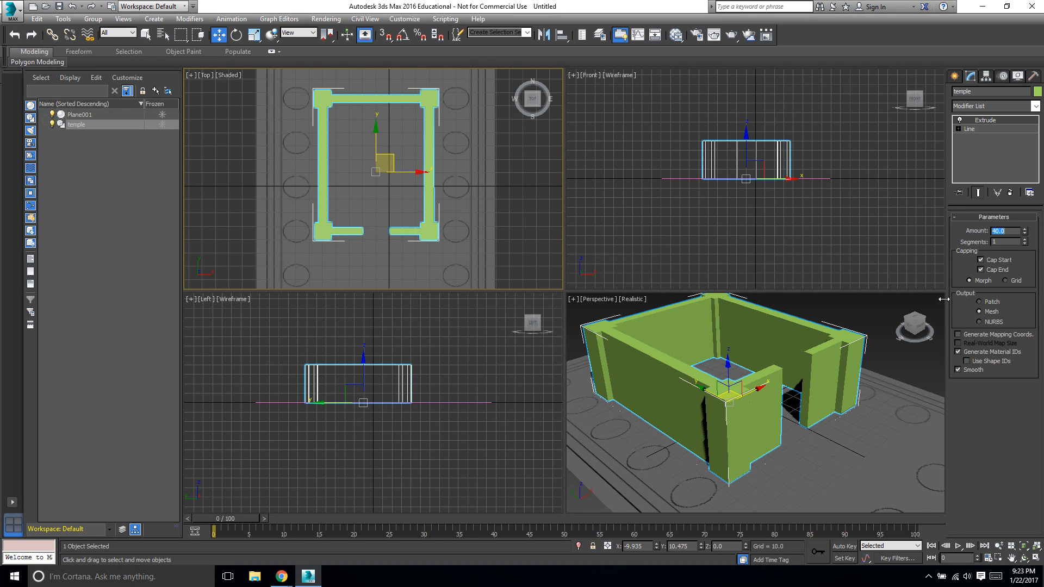
Change the temple object's color to a light peach swatch.
click(106, 125)
click(102, 114)
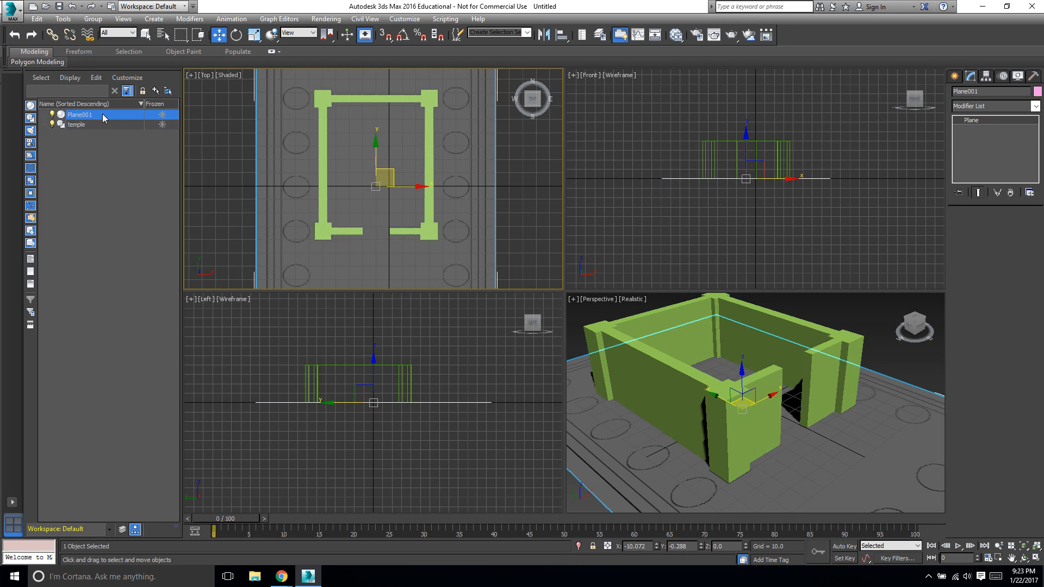
click(92, 126)
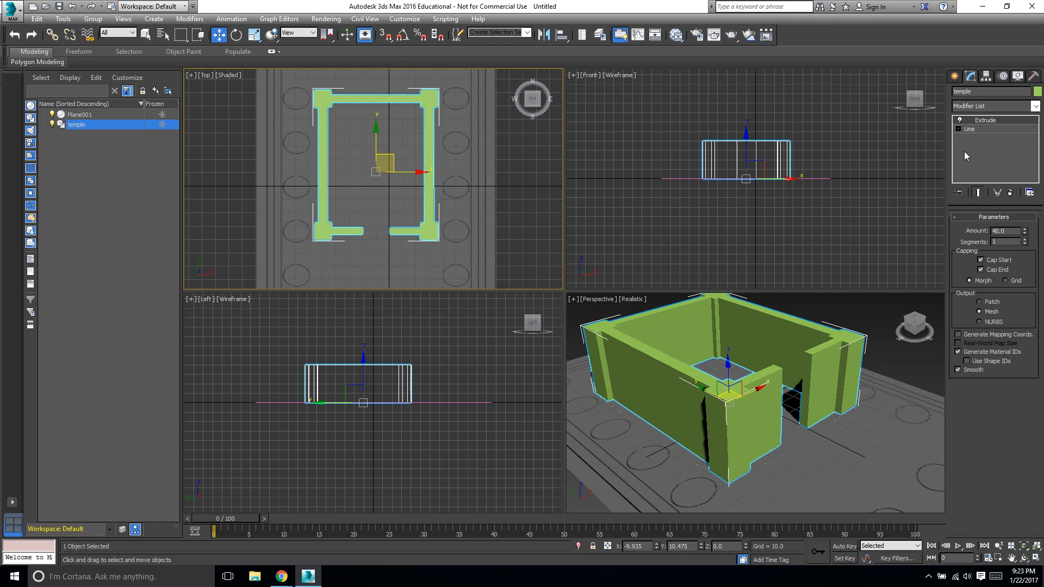
click(955, 76)
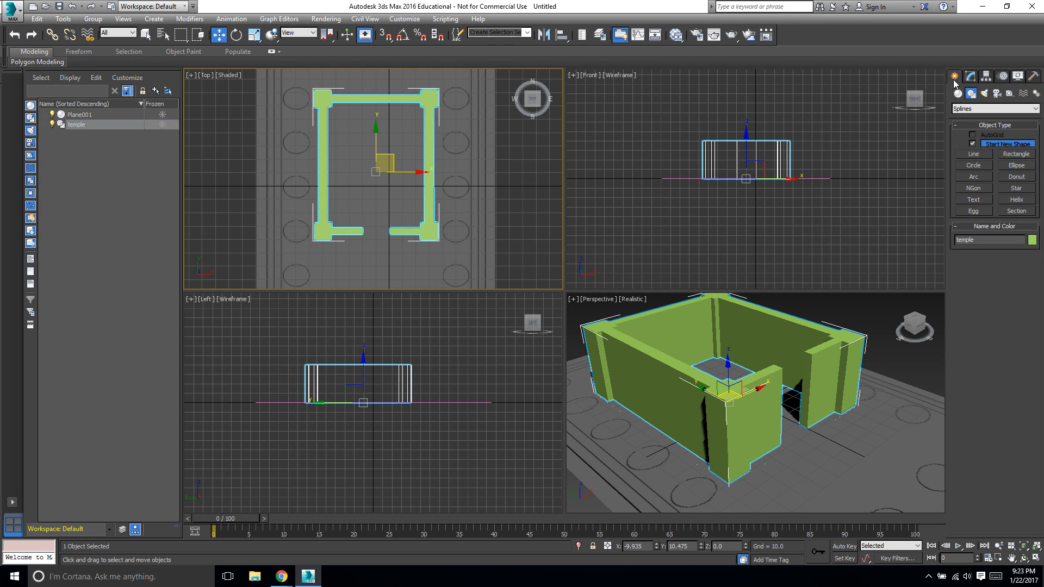
click(1031, 240)
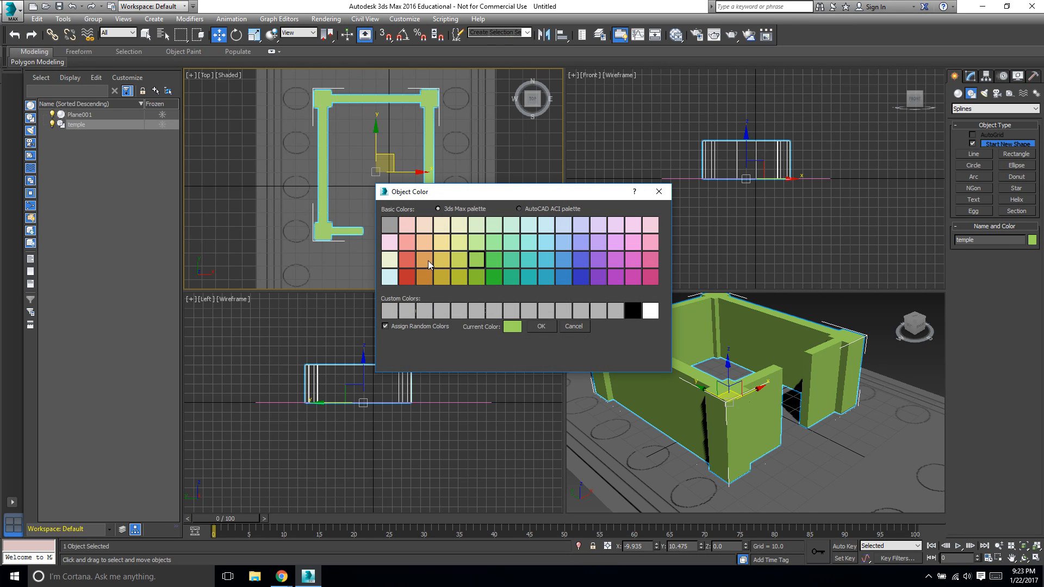
click(425, 243)
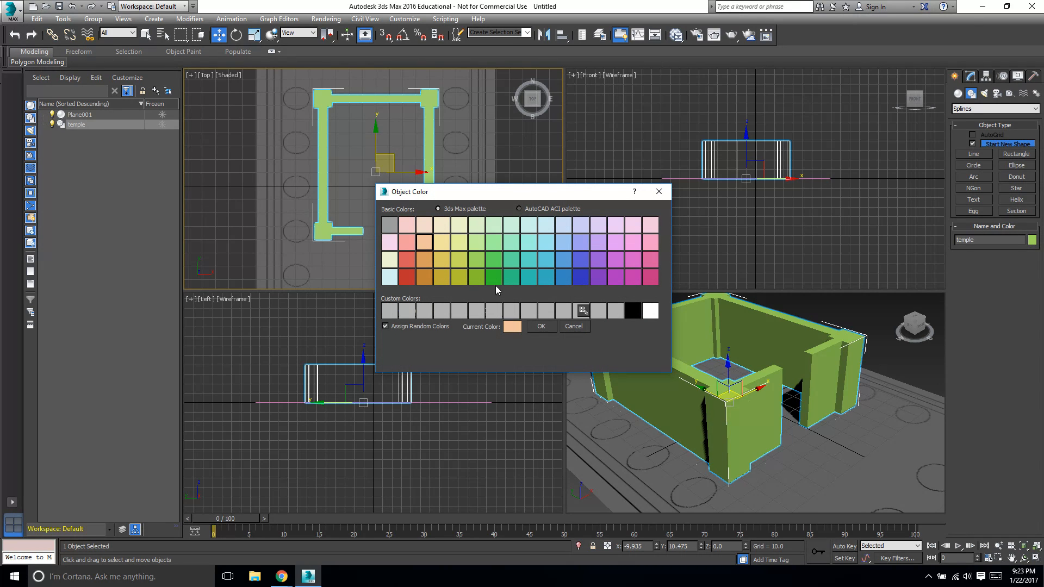
click(540, 326)
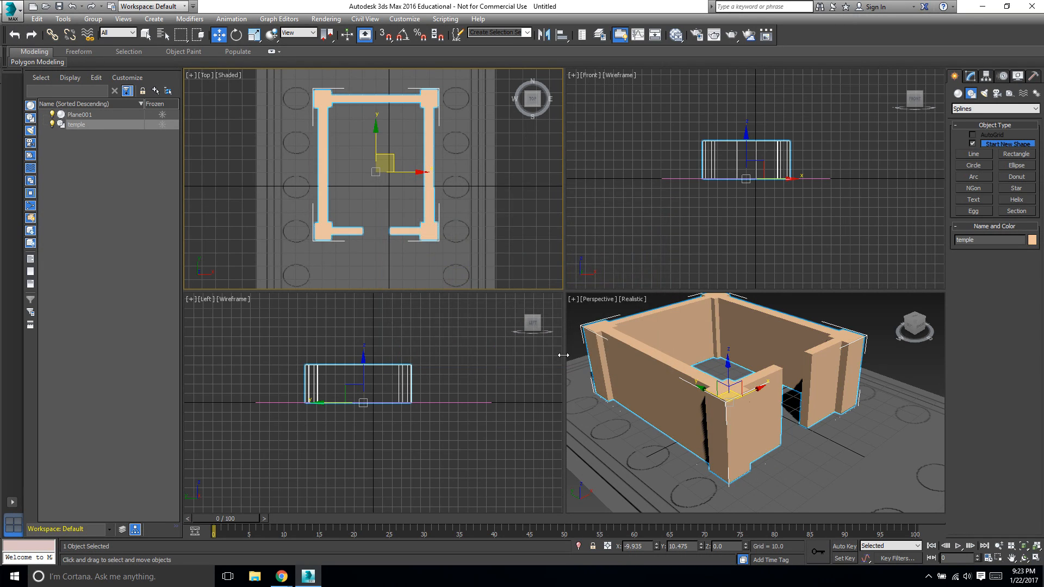